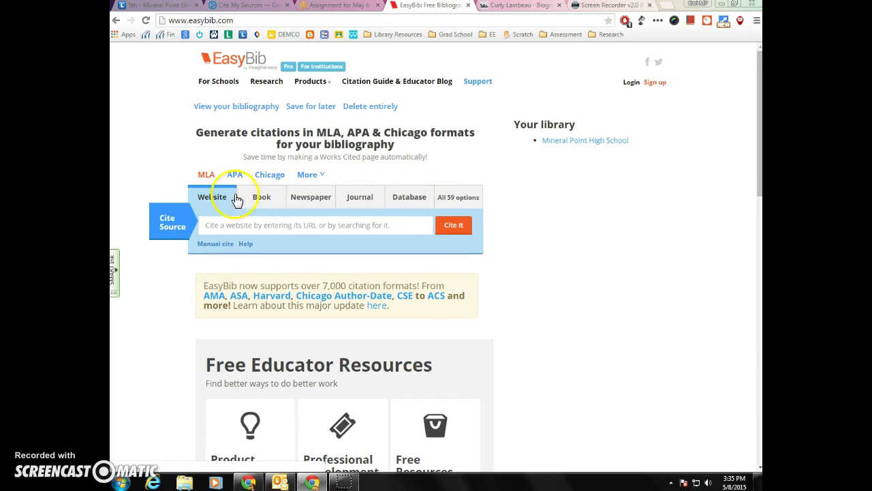
Step: Look through the book, newspaper and journal citation options, then return to the website option
{"action": "left_click", "coordinate": [262, 200]}
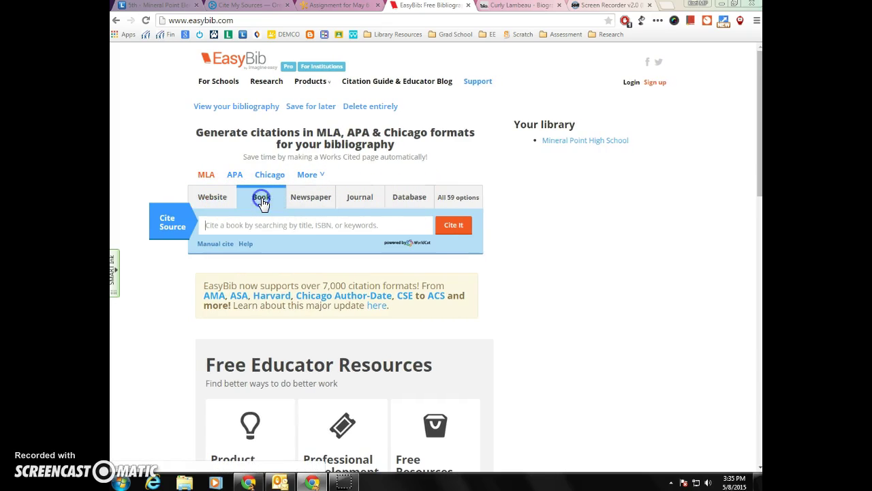
{"action": "left_click", "coordinate": [306, 199]}
{"action": "left_click", "coordinate": [350, 202]}
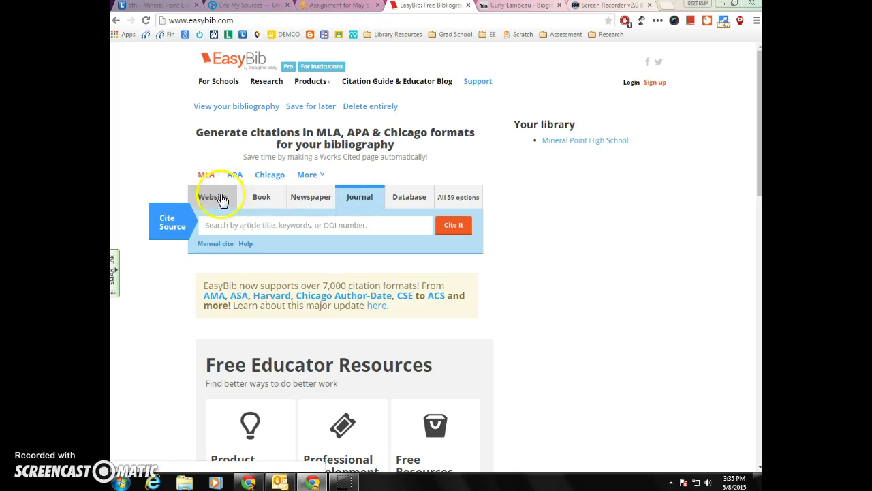
{"action": "left_click", "coordinate": [216, 200]}
{"action": "left_click", "coordinate": [365, 226]}
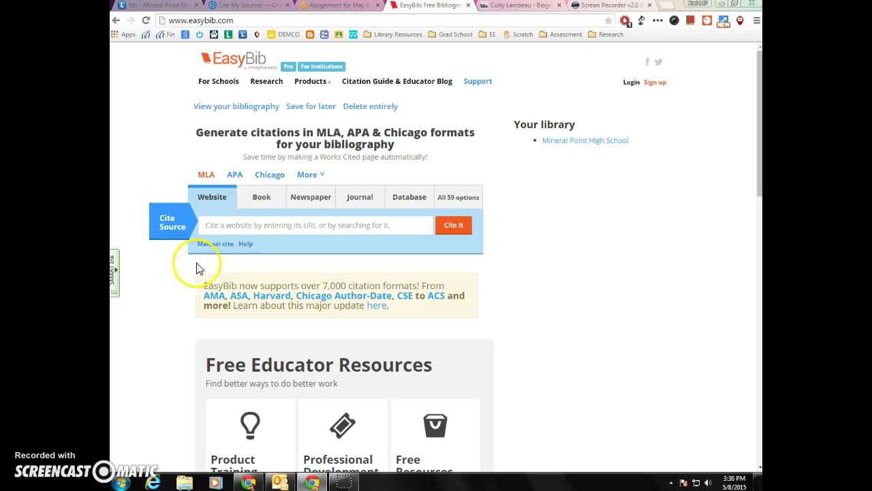
Step: Copy the web address of the open Curly Lambeau biography page on biography.com
{"action": "left_click", "coordinate": [505, 12]}
{"action": "left_click", "coordinate": [175, 25]}
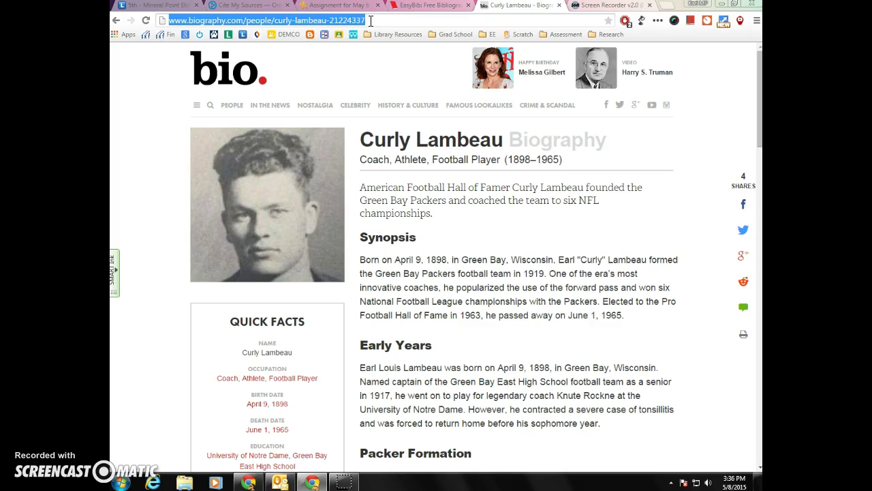
{"action": "left_click_drag", "start_coordinate": [170, 20], "coordinate": [368, 20]}
{"action": "key", "text": "ctrl+c"}
Step: Look up the copied biography.com address as an EasyBib website source and continue to its citation form
{"action": "left_click", "coordinate": [419, 6]}
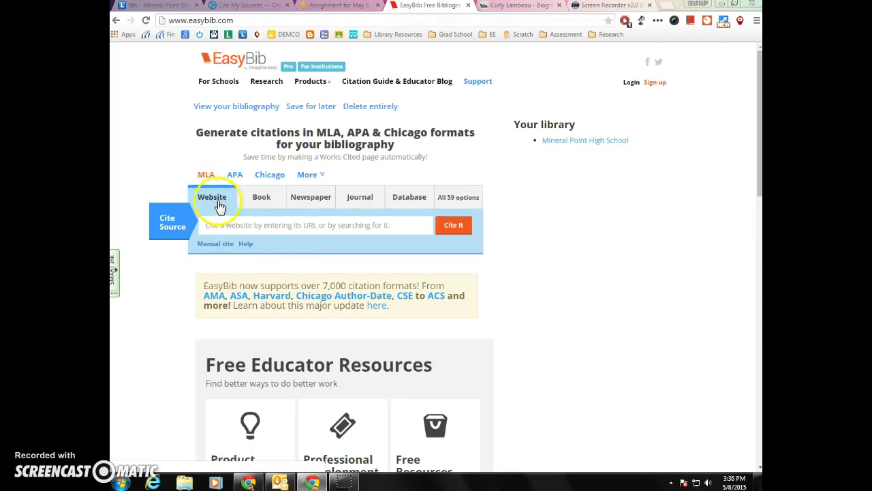
{"action": "left_click", "coordinate": [210, 226]}
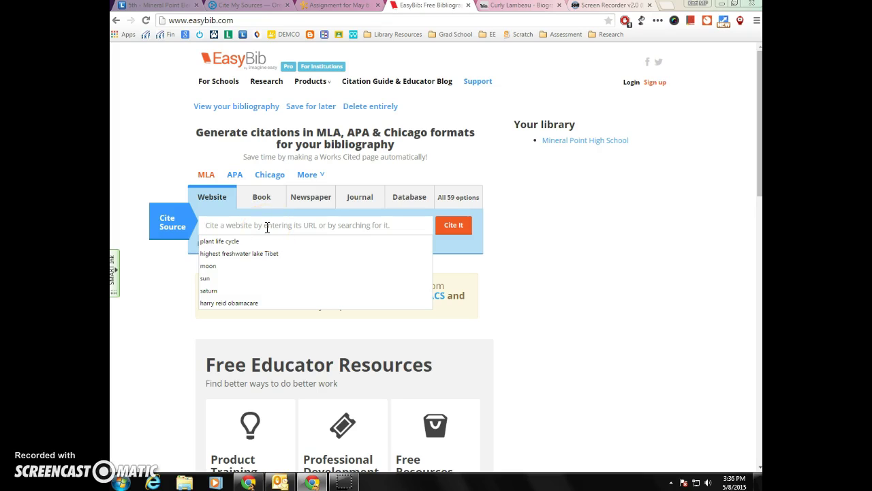
{"action": "key", "text": "ctrl+v"}
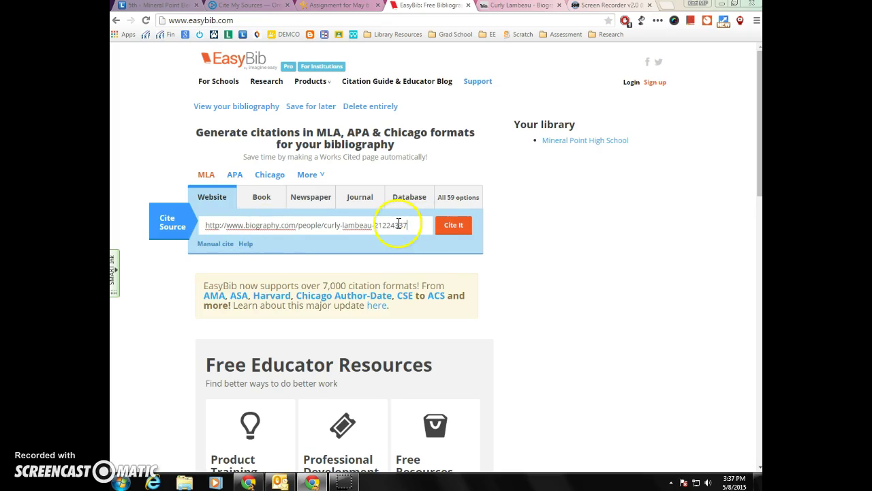
{"action": "left_click", "coordinate": [456, 227]}
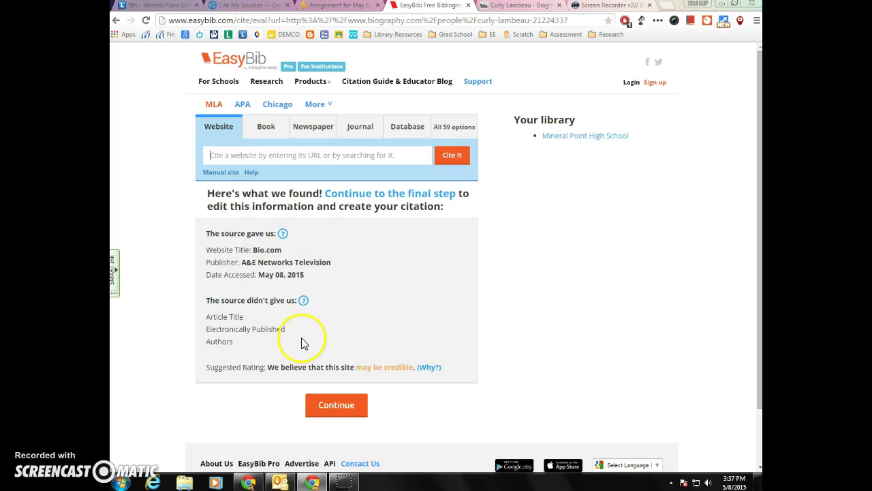
{"action": "left_click", "coordinate": [334, 407]}
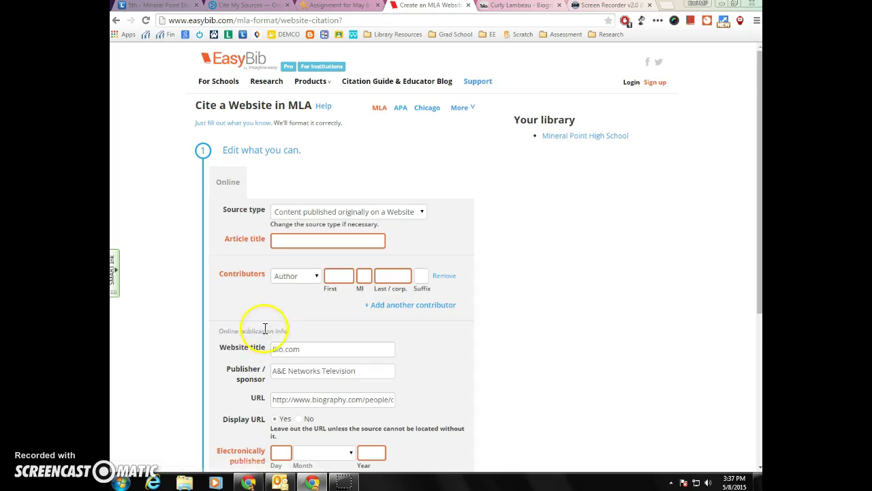
Step: Enter "Curly Lambeau" as the article title of the website citation
{"action": "scroll", "coordinate": [235, 317], "scroll_direction": "down", "scroll_amount": 1}
{"action": "left_click", "coordinate": [276, 188]}
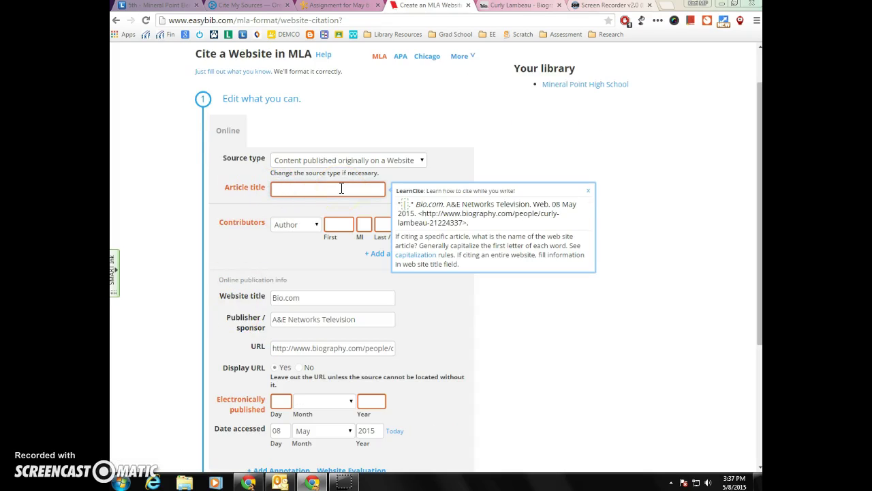
{"action": "type", "text": "C"}
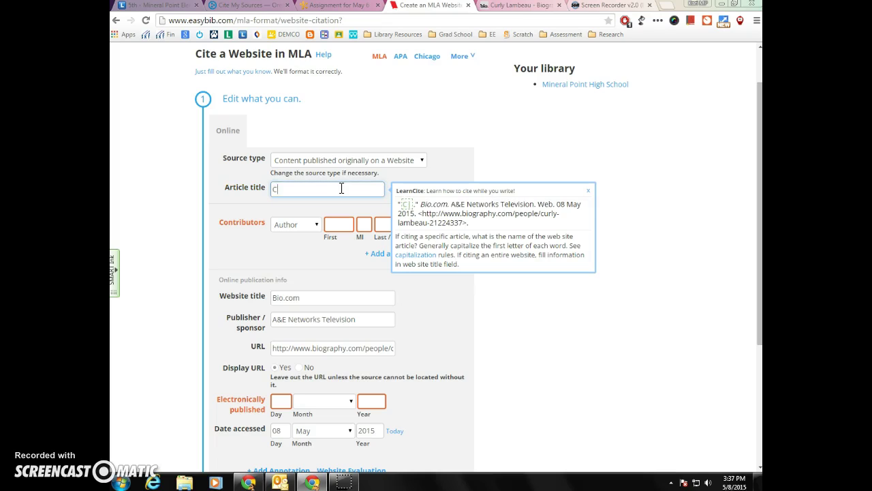
{"action": "type", "text": "urly Lambeau"}
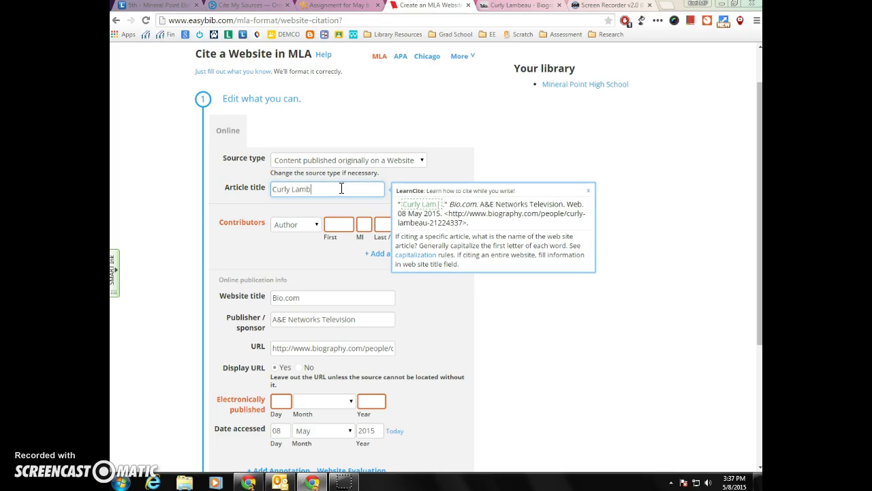
{"action": "left_click", "coordinate": [283, 203]}
Step: Create the MLA website citation from the filled-in form and use the copy-and-paste option for it
{"action": "scroll", "coordinate": [249, 266], "scroll_direction": "down", "scroll_amount": 1}
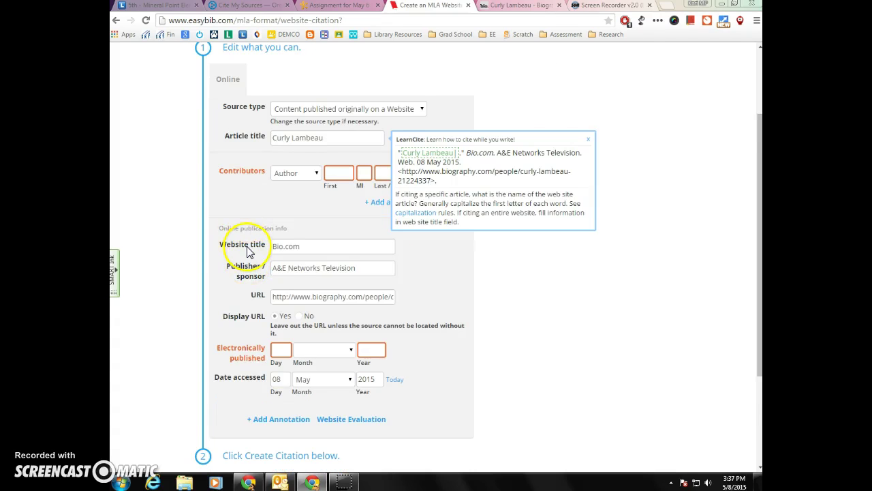
{"action": "scroll", "coordinate": [243, 254], "scroll_direction": "down", "scroll_amount": 1}
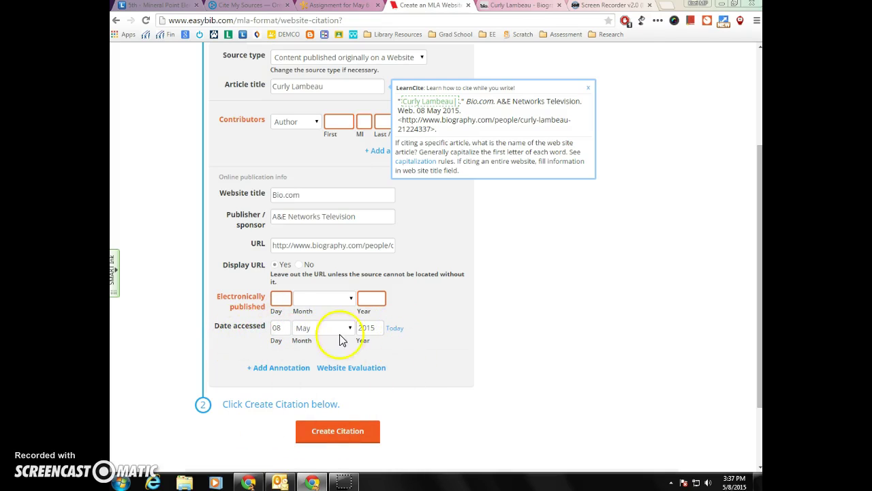
{"action": "left_click", "coordinate": [340, 436]}
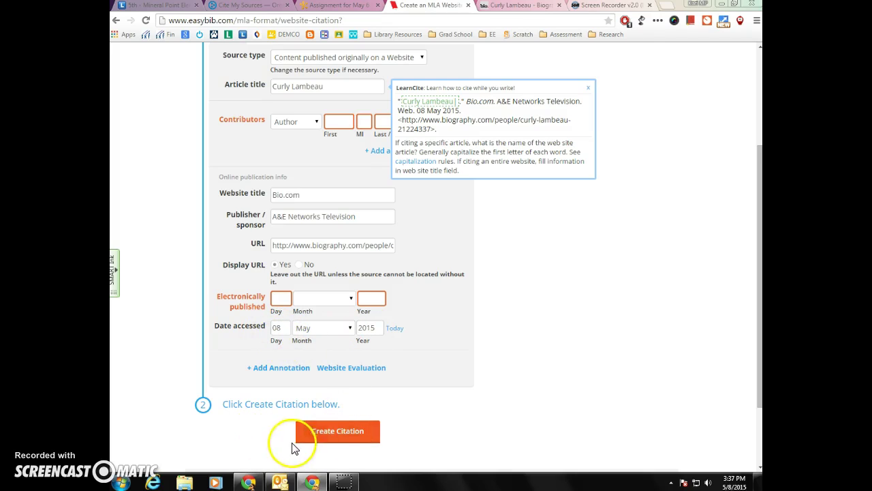
{"action": "left_click", "coordinate": [263, 329]}
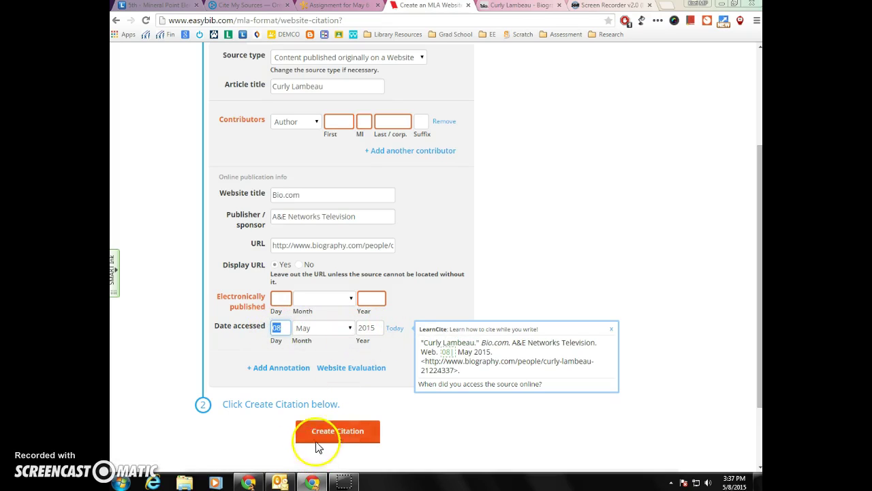
{"action": "left_click", "coordinate": [244, 347]}
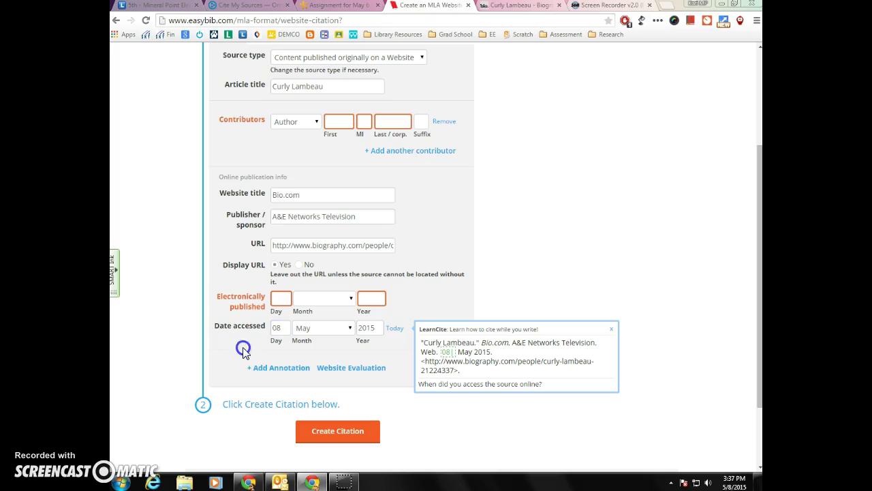
{"action": "left_click", "coordinate": [335, 437]}
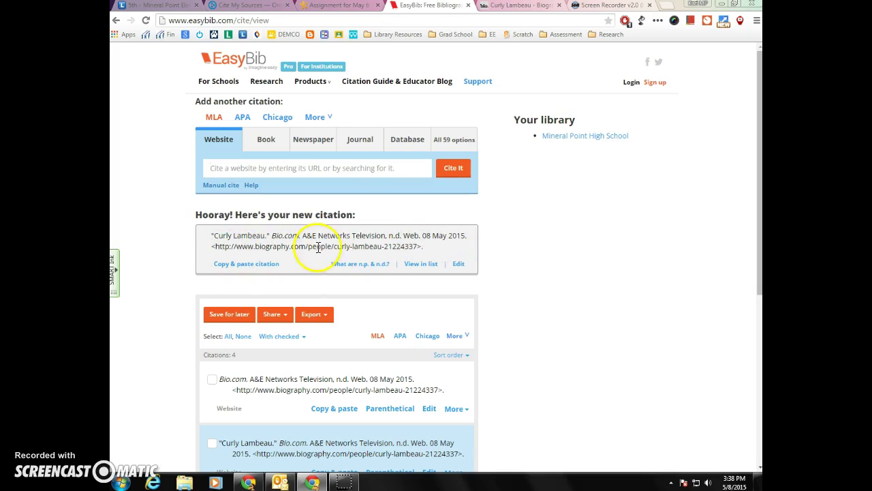
{"action": "left_click", "coordinate": [237, 266]}
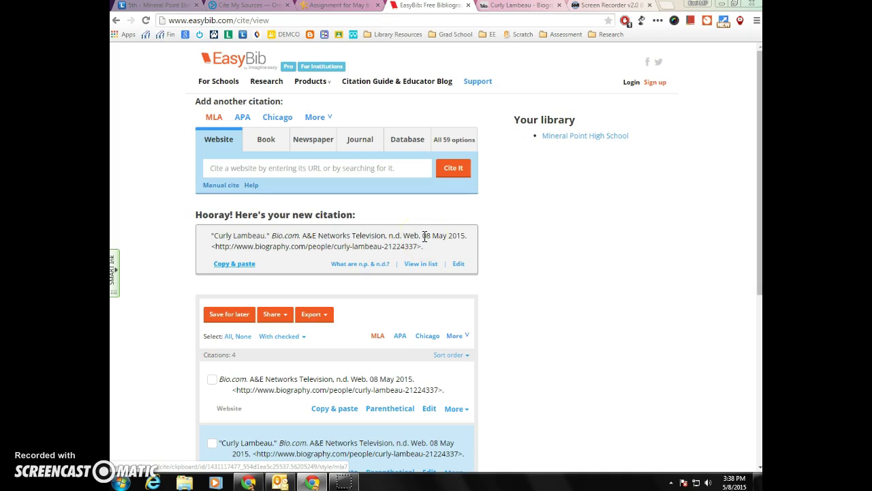
Step: Search for a book source to cite using the keywords "curly lambeau"
{"action": "left_click", "coordinate": [265, 141]}
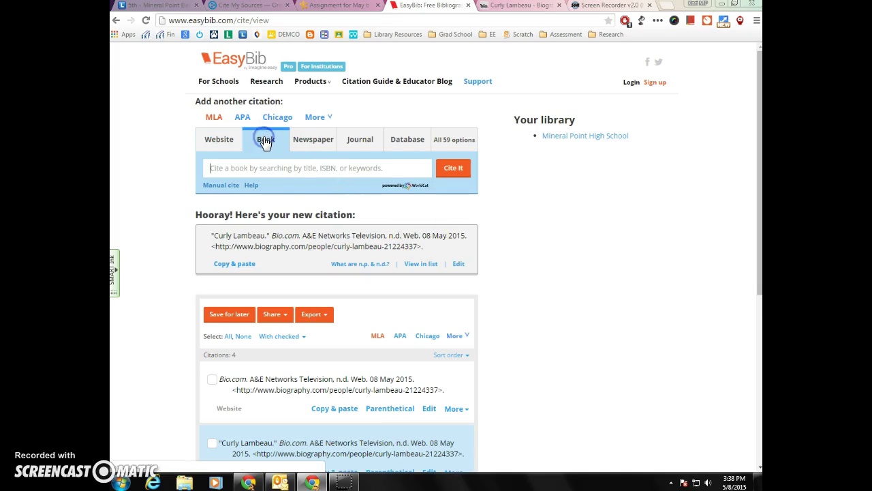
{"action": "left_click", "coordinate": [265, 169]}
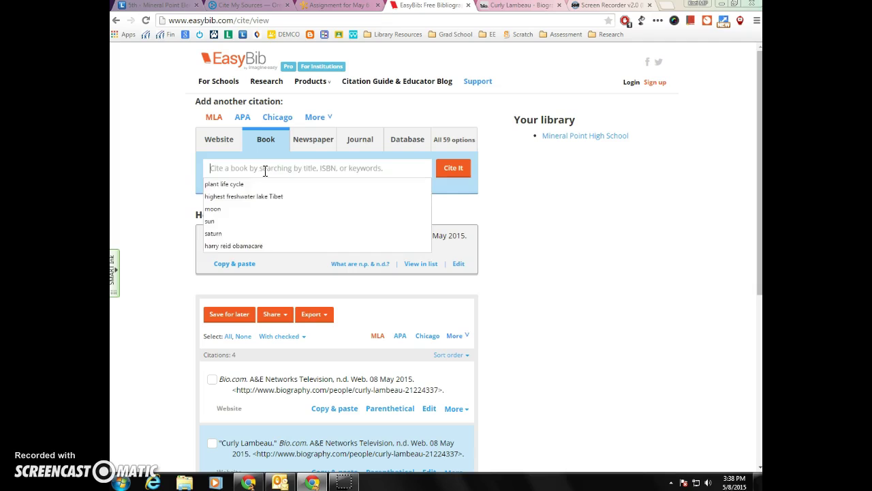
{"action": "type", "text": "cu"}
{"action": "left_click", "coordinate": [225, 184]}
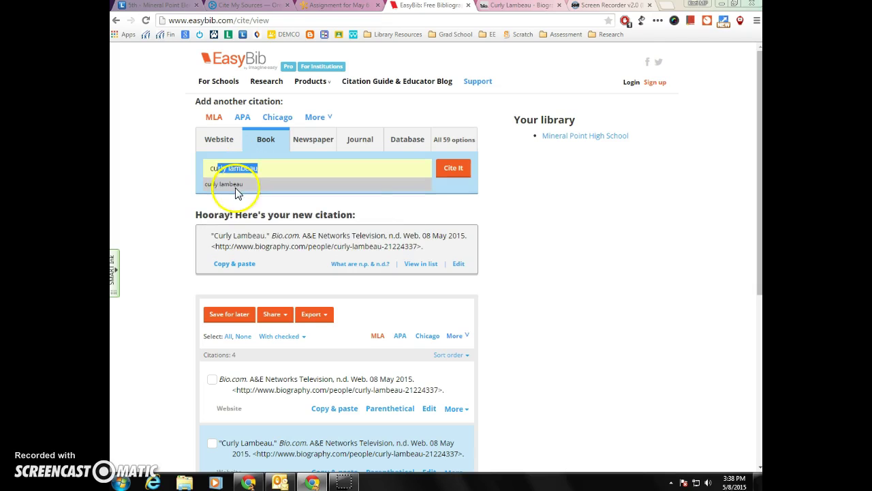
{"action": "left_click", "coordinate": [453, 169]}
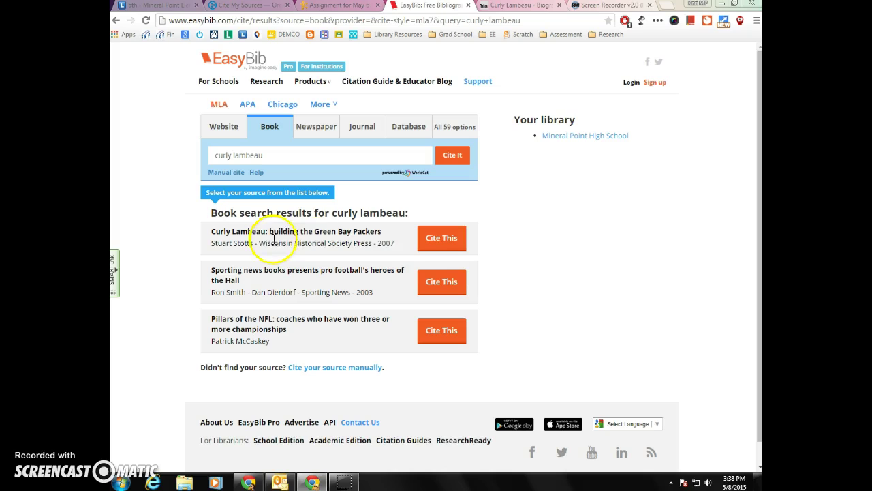
Step: Cite the book "Curly Lambeau: building the Green Bay Packers" and create its MLA citation with the prefilled details
{"action": "left_click", "coordinate": [443, 238]}
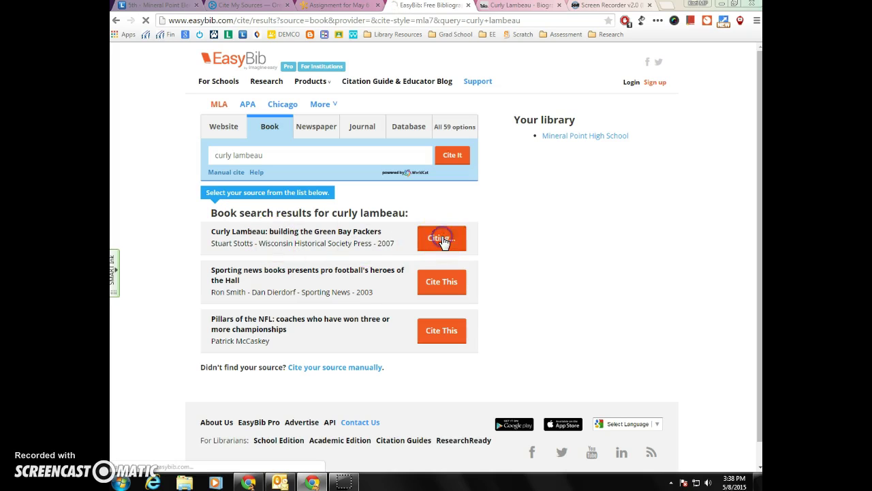
{"action": "left_click", "coordinate": [431, 242]}
{"action": "scroll", "coordinate": [276, 283], "scroll_direction": "down", "scroll_amount": 3}
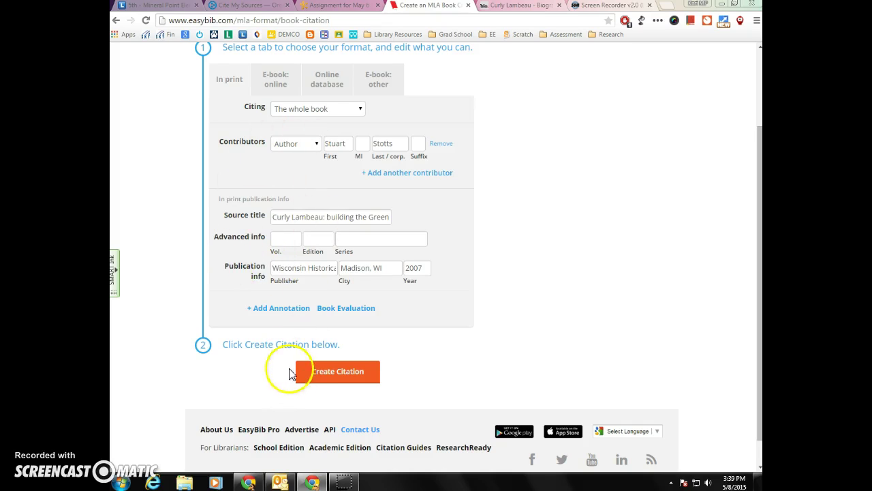
{"action": "left_click", "coordinate": [339, 379]}
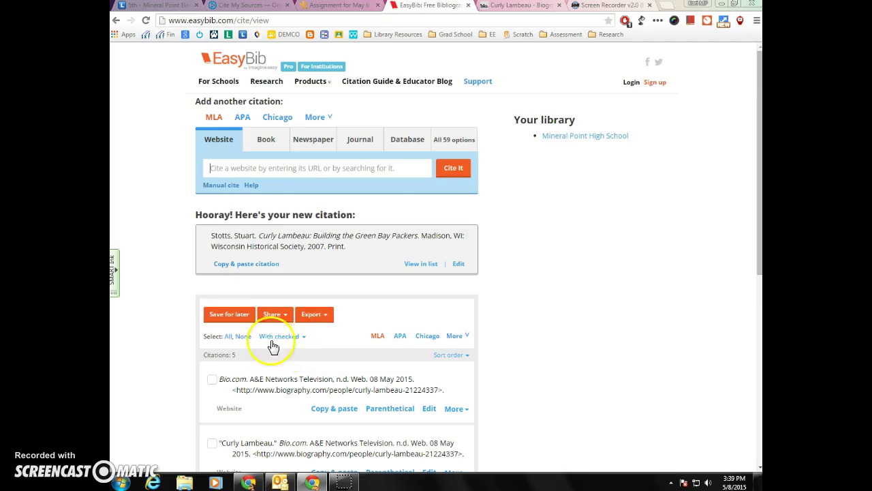
{"action": "scroll", "coordinate": [211, 303], "scroll_direction": "down", "scroll_amount": 1}
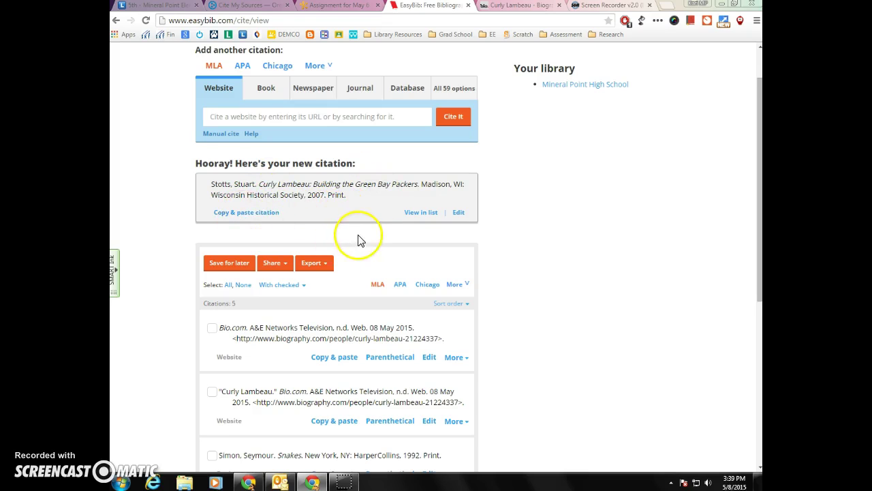
{"action": "scroll", "coordinate": [356, 236], "scroll_direction": "up", "scroll_amount": 1}
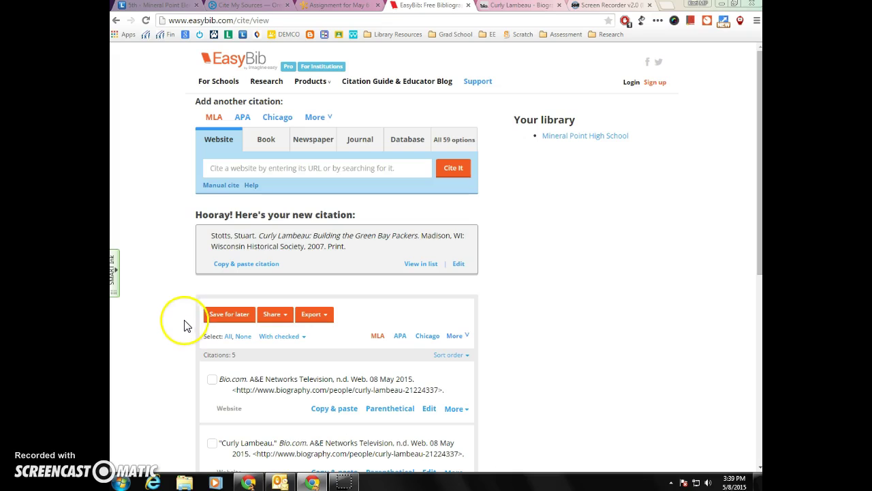